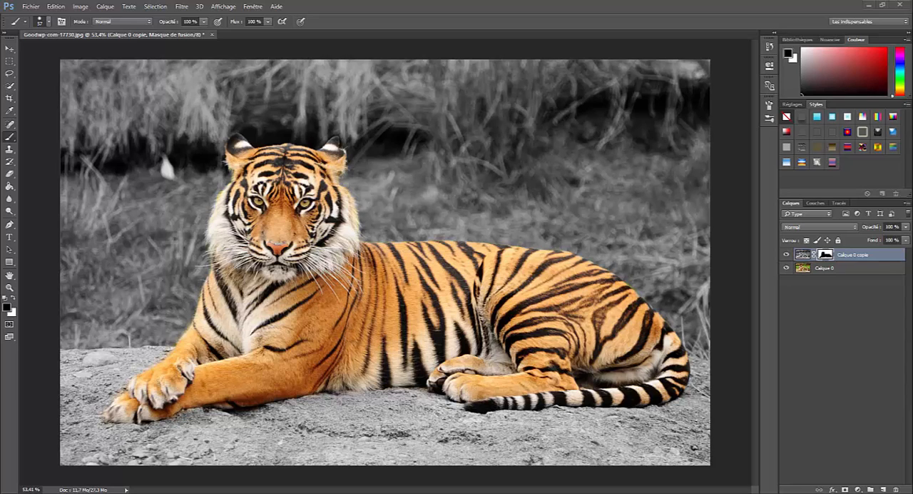
Compare the finished tiger image with its grey background against the original colour photo in the Photos viewer, and return to Photoshop.
{"action": "left_click_drag", "start_coordinate": [912, 60], "coordinate": [410, 2]}
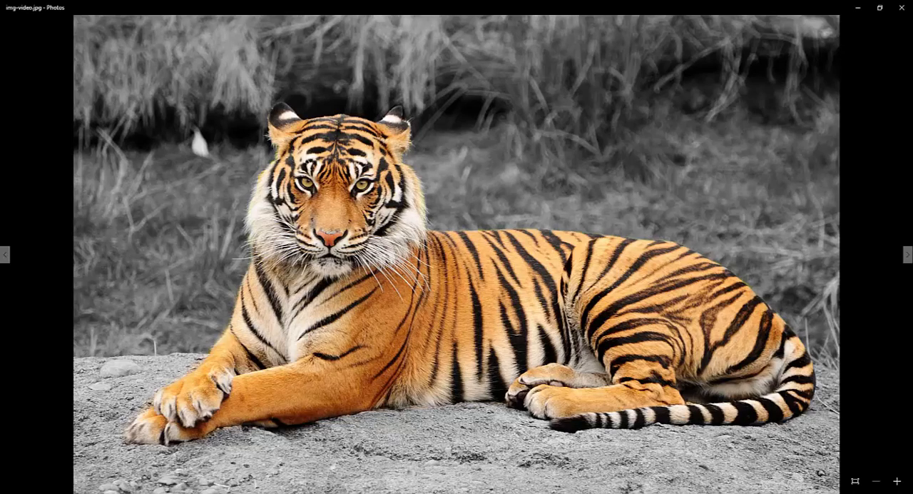
{"action": "left_click_drag", "start_coordinate": [912, 9], "coordinate": [309, 2]}
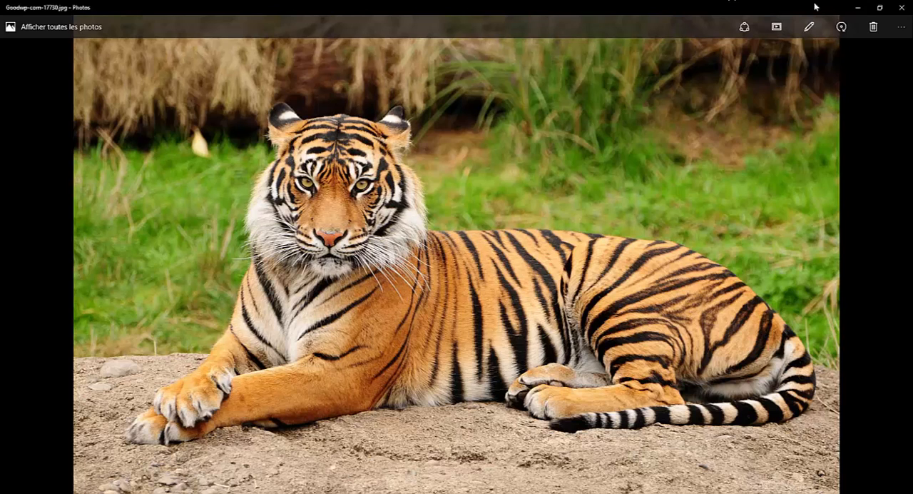
{"action": "left_click_drag", "start_coordinate": [816, 7], "coordinate": [912, 43]}
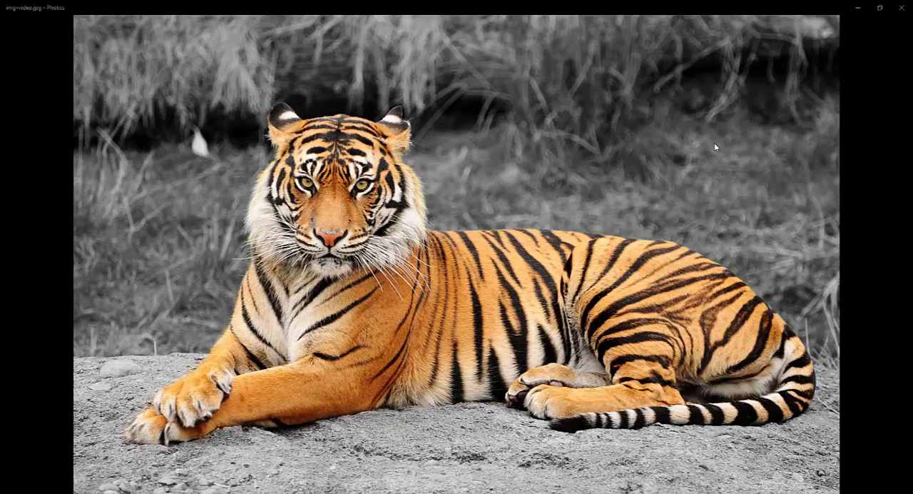
{"action": "left_click", "coordinate": [855, 8]}
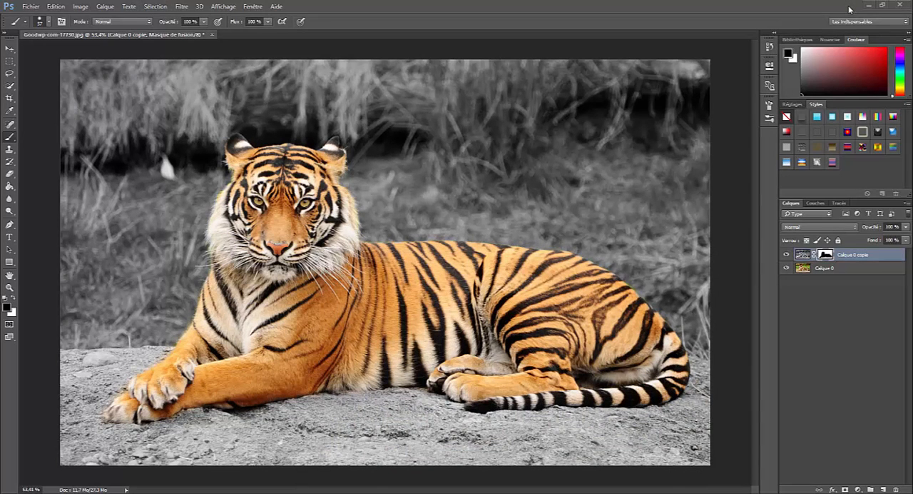
Close the edited tiger document without saving and open the original colour photo Goodwp-com-17730.jpg.
{"action": "left_click", "coordinate": [211, 34]}
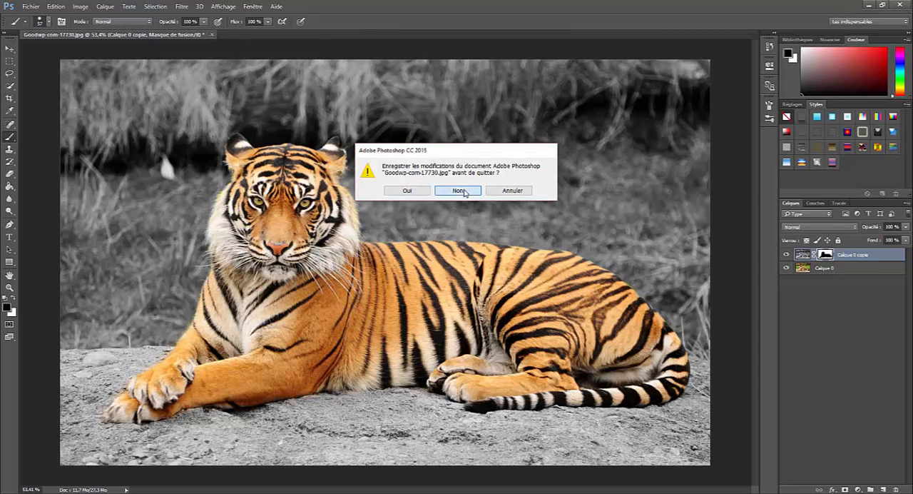
{"action": "left_click", "coordinate": [460, 190]}
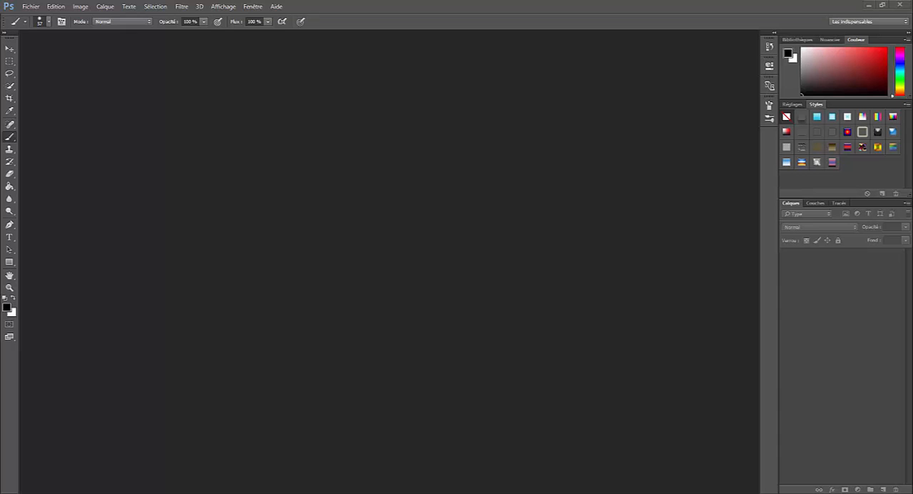
{"action": "left_click_drag", "start_coordinate": [912, 168], "coordinate": [509, 220]}
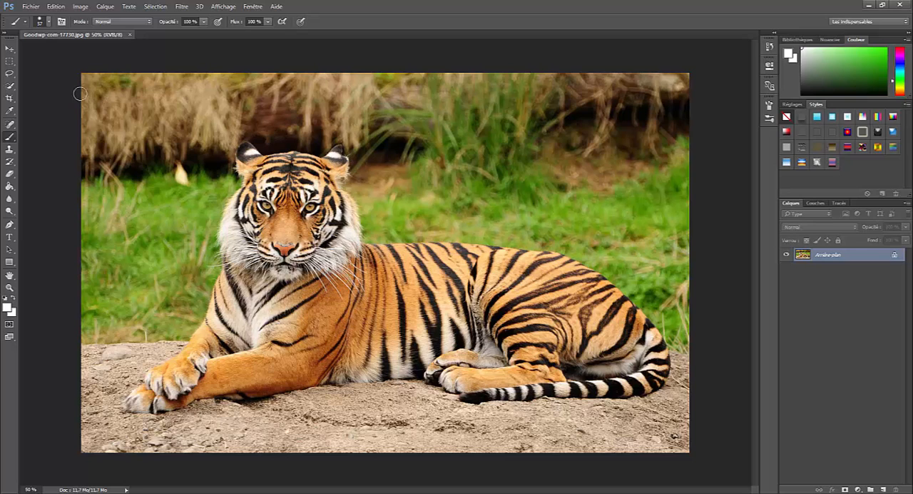
Unlock the background layer and duplicate it as "Calque 0 copie".
{"action": "left_click", "coordinate": [10, 48]}
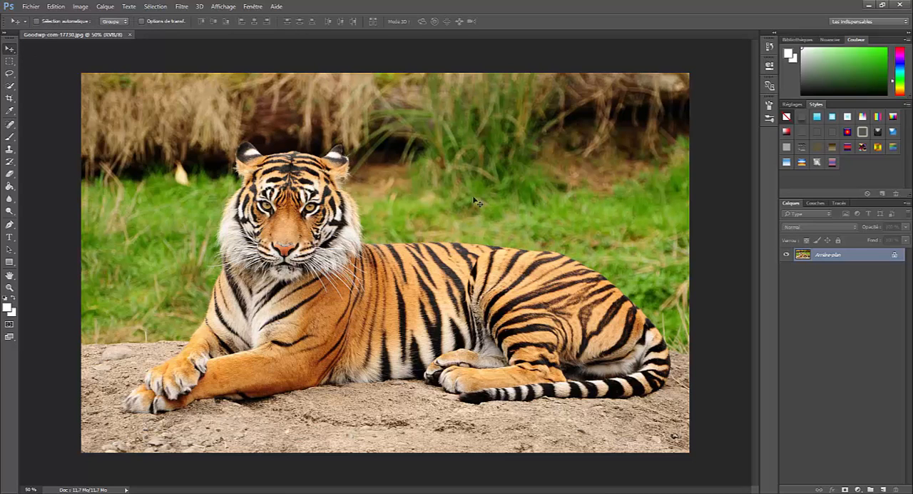
{"action": "left_click", "coordinate": [895, 256]}
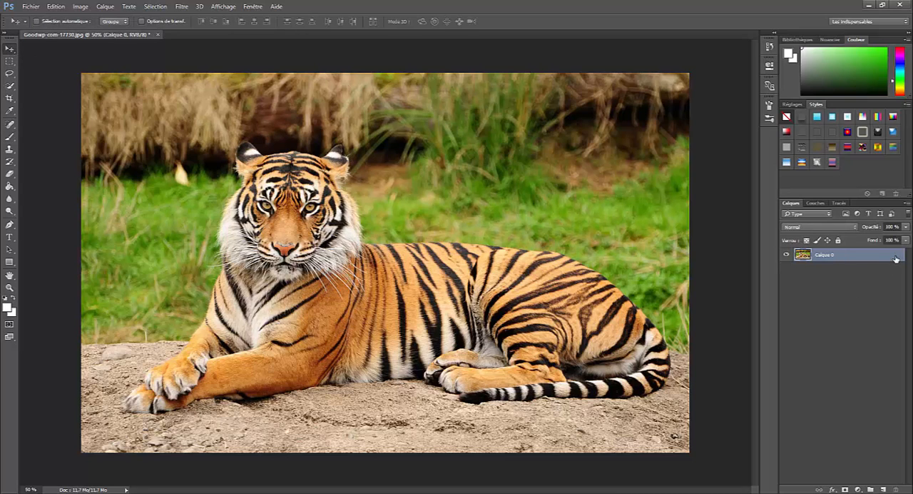
{"action": "right_click", "coordinate": [855, 259]}
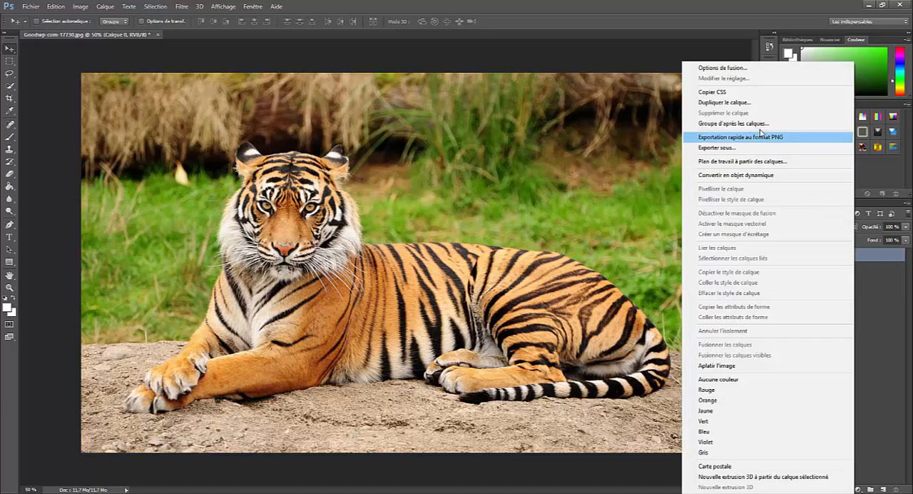
{"action": "left_click", "coordinate": [754, 102]}
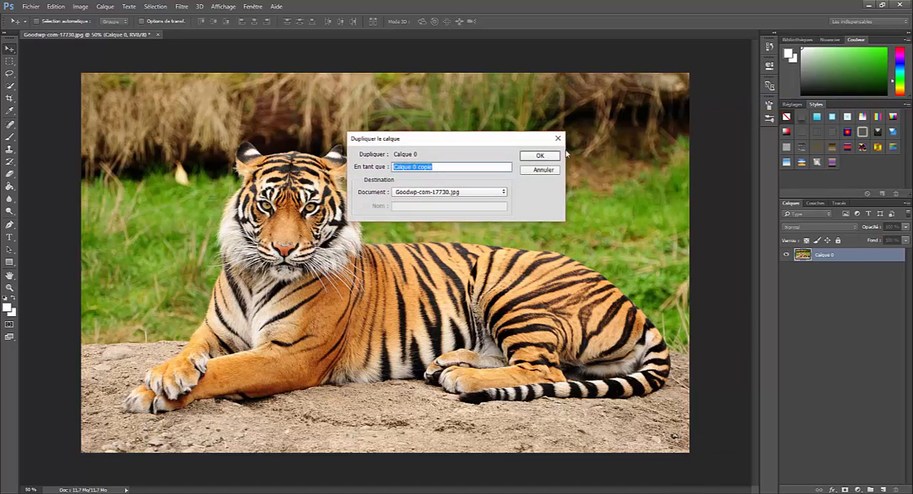
{"action": "left_click", "coordinate": [548, 152]}
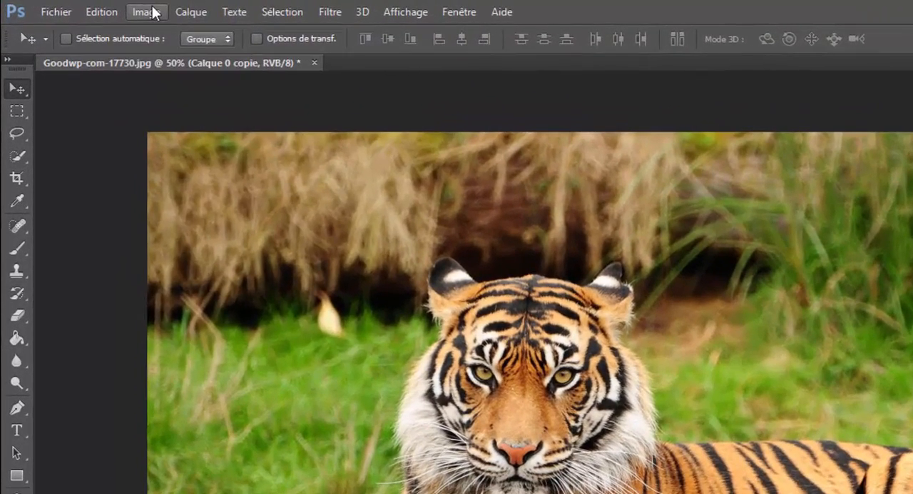
Apply the Black and White adjustment with the default preset to the duplicated layer and add a layer mask to it.
{"action": "left_click", "coordinate": [135, 10]}
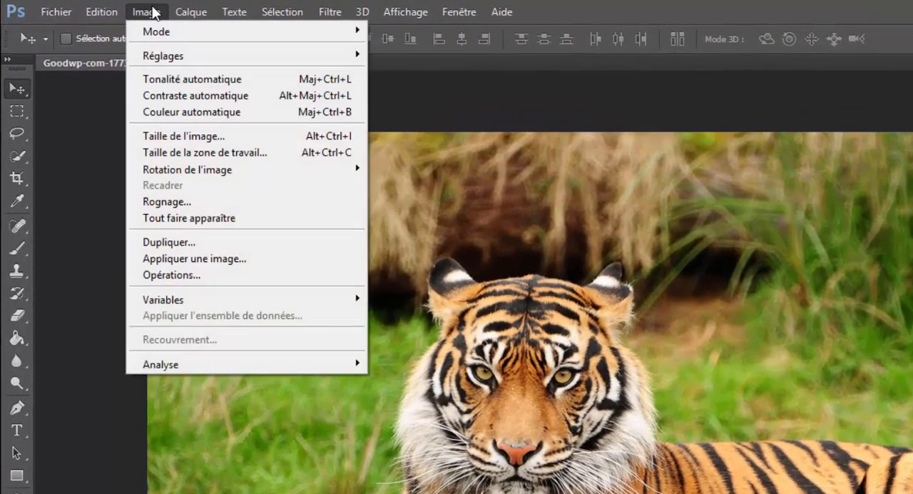
{"action": "left_click", "coordinate": [145, 12]}
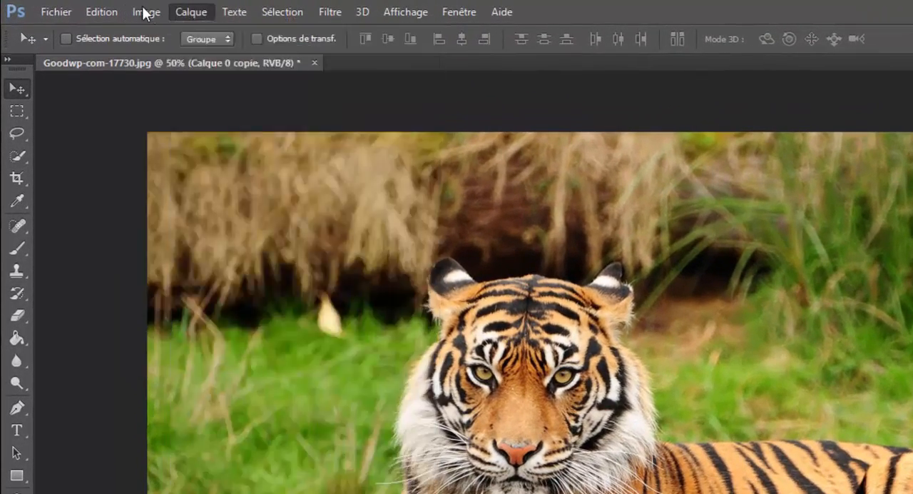
{"action": "left_click", "coordinate": [147, 12]}
{"action": "mouse_move", "coordinate": [281, 56]}
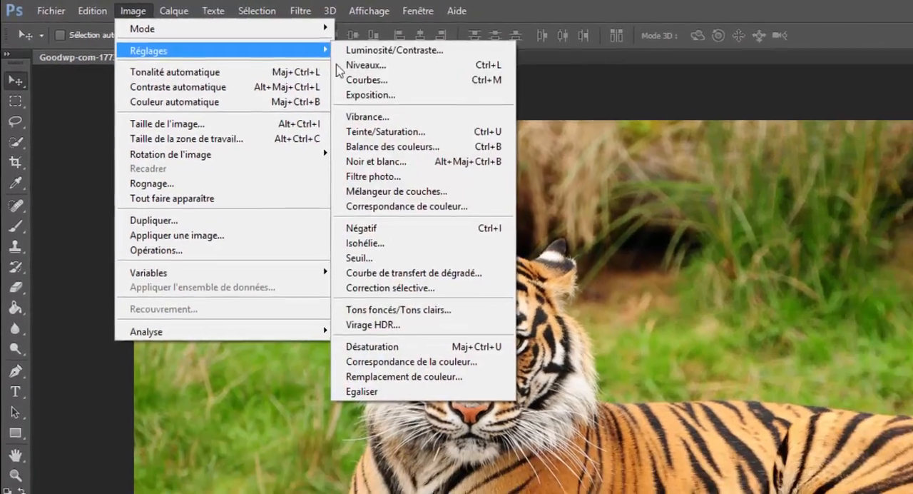
{"action": "left_click", "coordinate": [465, 189]}
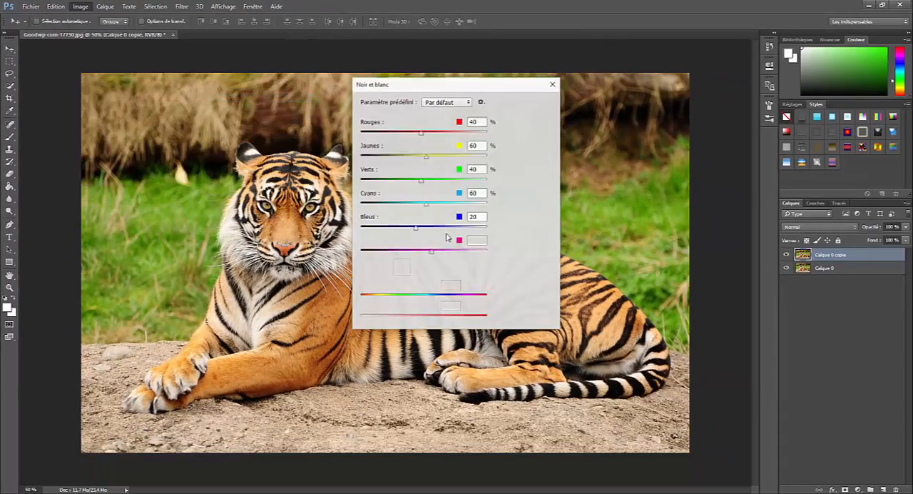
{"action": "left_click", "coordinate": [516, 101]}
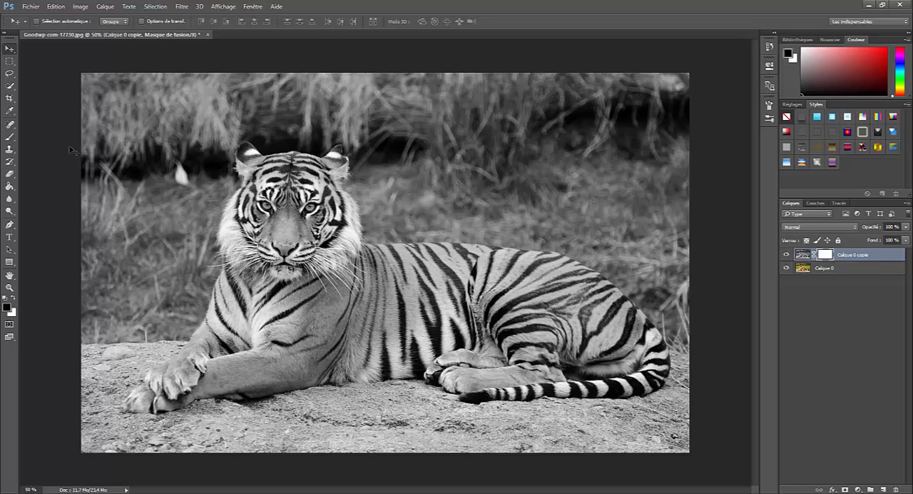
Paint black on the layer mask with the 57 px brush to bring back colour on the tiger's back and shoulder.
{"action": "left_click", "coordinate": [8, 137]}
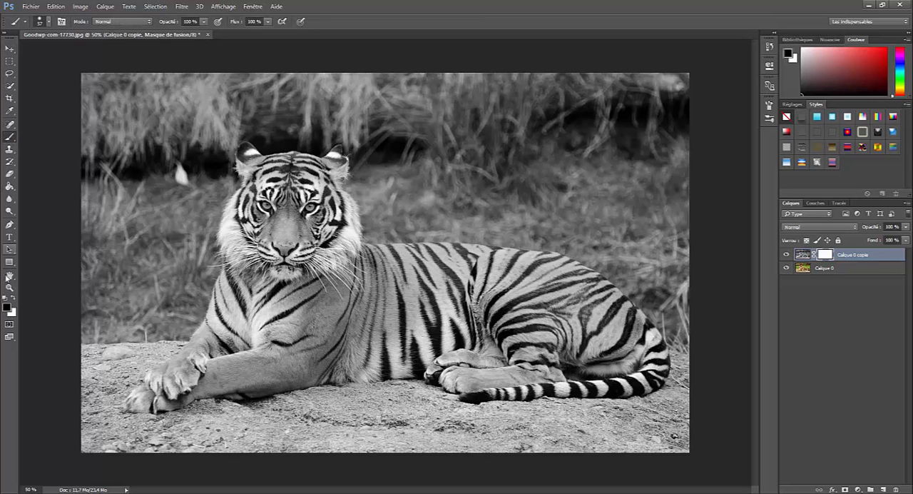
{"action": "mouse_move", "coordinate": [324, 289]}
{"action": "left_mouse_down"}
{"action": "mouse_move", "coordinate": [431, 299]}
{"action": "mouse_move", "coordinate": [411, 285]}
{"action": "mouse_move", "coordinate": [448, 264]}
{"action": "mouse_move", "coordinate": [392, 254]}
{"action": "mouse_move", "coordinate": [377, 264]}
{"action": "mouse_move", "coordinate": [464, 282]}
{"action": "mouse_move", "coordinate": [418, 260]}
{"action": "mouse_move", "coordinate": [471, 262]}
{"action": "mouse_move", "coordinate": [527, 288]}
{"action": "mouse_move", "coordinate": [449, 264]}
{"action": "mouse_move", "coordinate": [356, 278]}
{"action": "mouse_move", "coordinate": [419, 271]}
{"action": "mouse_move", "coordinate": [453, 295]}
{"action": "mouse_move", "coordinate": [392, 308]}
{"action": "mouse_move", "coordinate": [450, 289]}
{"action": "left_mouse_up"}
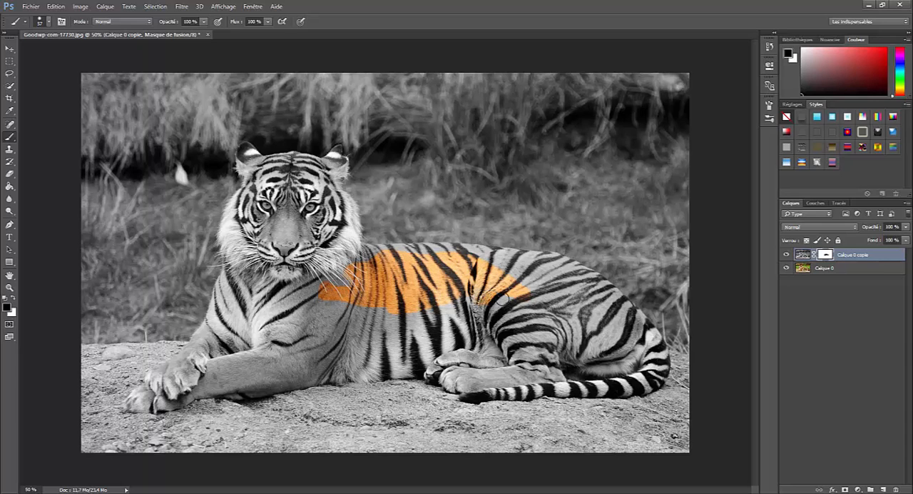
{"action": "mouse_move", "coordinate": [360, 274]}
{"action": "left_mouse_down"}
{"action": "mouse_move", "coordinate": [441, 305]}
{"action": "mouse_move", "coordinate": [399, 321]}
{"action": "mouse_move", "coordinate": [351, 307]}
{"action": "mouse_move", "coordinate": [321, 317]}
{"action": "left_mouse_up"}
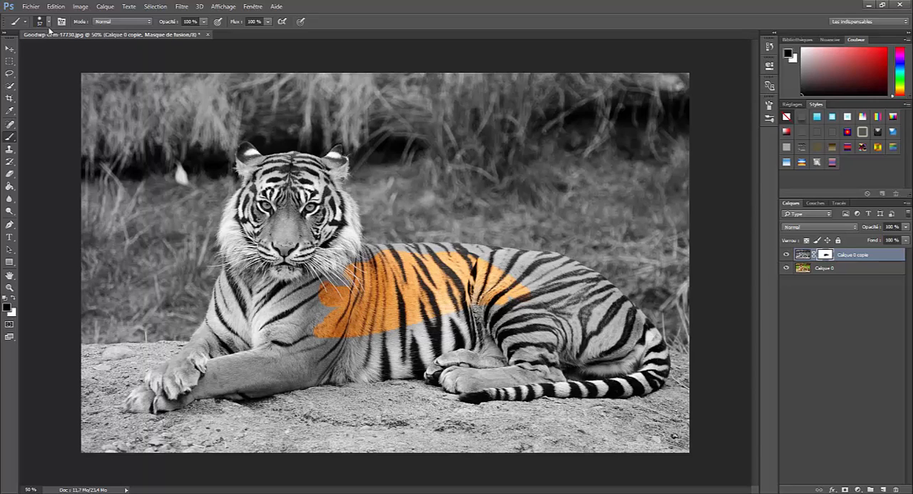
Enlarge the brush to 114 px and paint black on the mask over the tiger's head, body, tail and paws.
{"action": "left_click", "coordinate": [48, 23]}
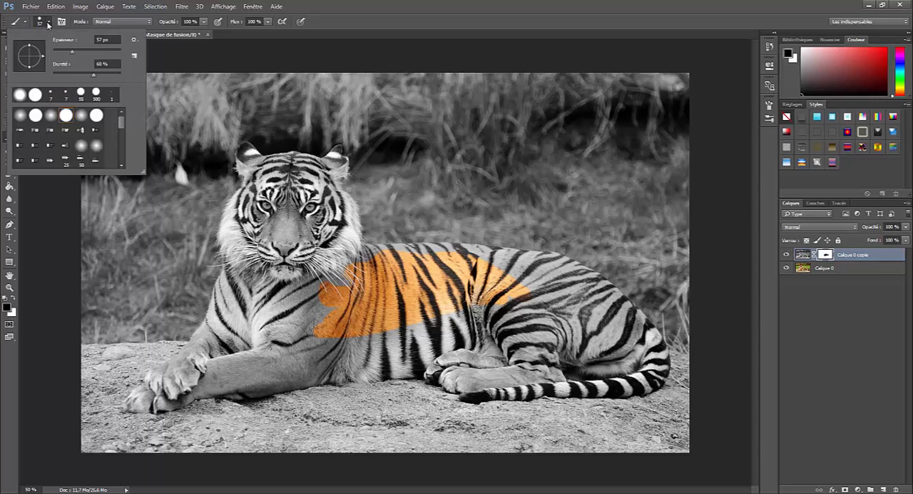
{"action": "left_click", "coordinate": [90, 52]}
{"action": "mouse_move", "coordinate": [242, 197]}
{"action": "left_mouse_down"}
{"action": "mouse_move", "coordinate": [257, 214]}
{"action": "mouse_move", "coordinate": [260, 187]}
{"action": "mouse_move", "coordinate": [280, 163]}
{"action": "mouse_move", "coordinate": [237, 146]}
{"action": "mouse_move", "coordinate": [334, 162]}
{"action": "mouse_move", "coordinate": [358, 250]}
{"action": "mouse_move", "coordinate": [349, 193]}
{"action": "mouse_move", "coordinate": [226, 254]}
{"action": "mouse_move", "coordinate": [314, 228]}
{"action": "mouse_move", "coordinate": [294, 262]}
{"action": "mouse_move", "coordinate": [286, 187]}
{"action": "mouse_move", "coordinate": [296, 169]}
{"action": "mouse_move", "coordinate": [310, 179]}
{"action": "left_mouse_up"}
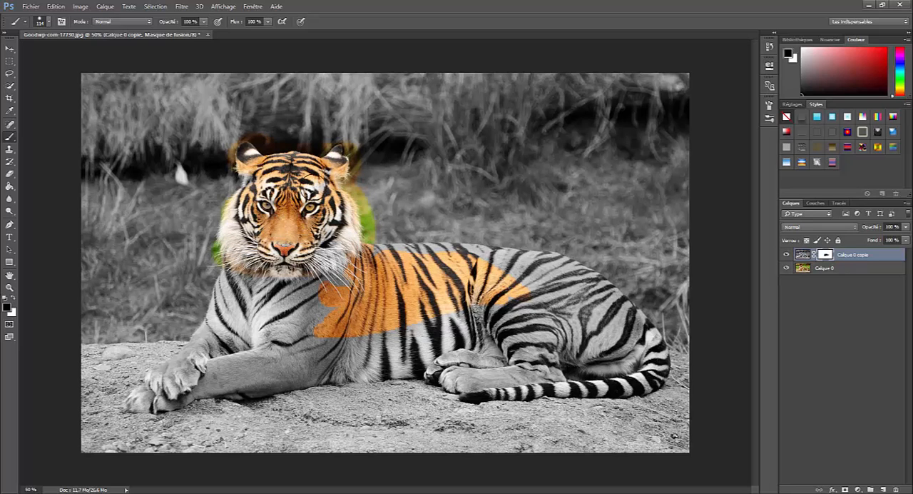
{"action": "mouse_move", "coordinate": [357, 294]}
{"action": "left_mouse_down"}
{"action": "mouse_move", "coordinate": [323, 301]}
{"action": "mouse_move", "coordinate": [321, 326]}
{"action": "mouse_move", "coordinate": [367, 344]}
{"action": "left_mouse_up"}
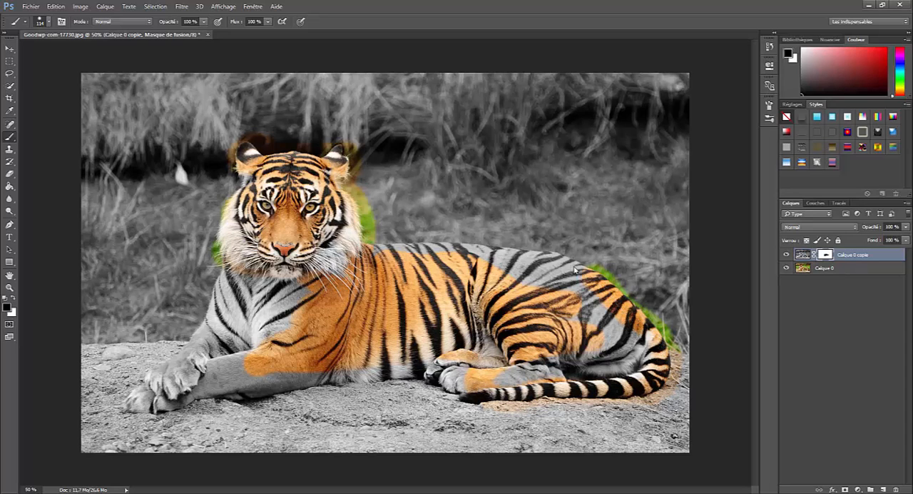
{"action": "left_click_drag", "start_coordinate": [528, 249], "coordinate": [496, 252]}
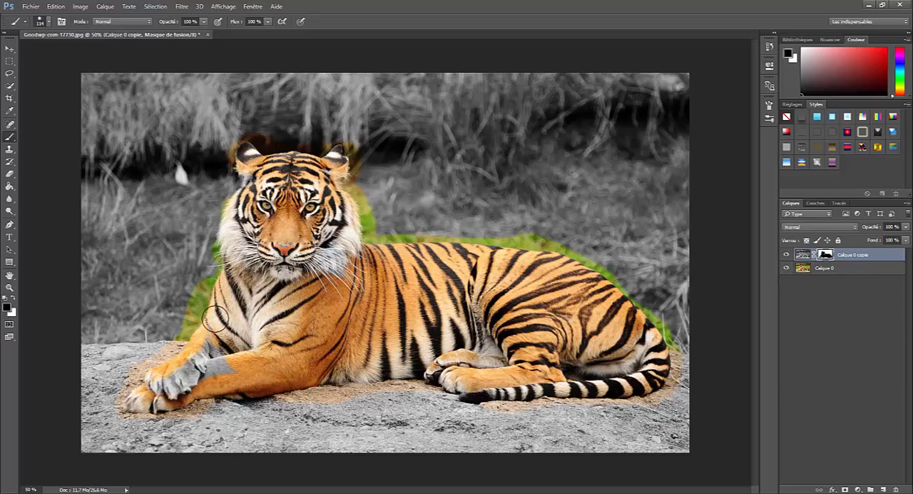
{"action": "left_click_drag", "start_coordinate": [209, 357], "coordinate": [246, 368]}
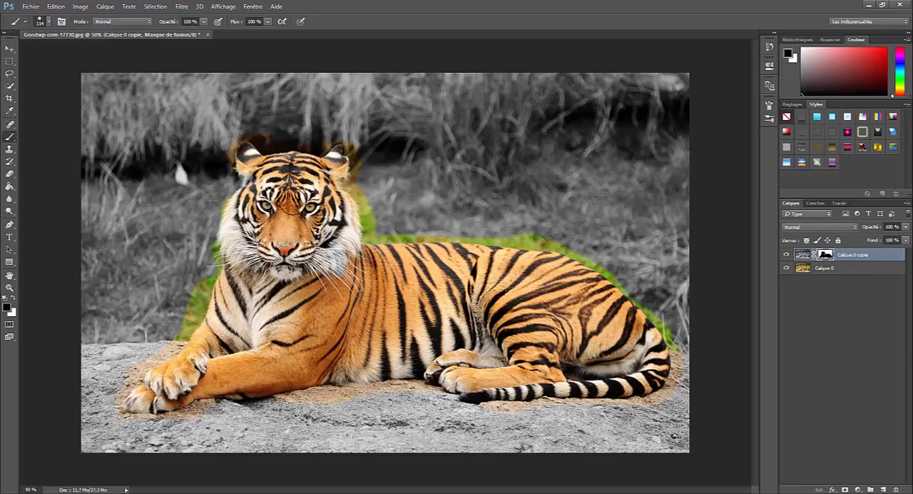
Paint black on the mask over the grass beside the tiger's head and switch the foreground colour to white.
{"action": "scroll", "coordinate": [289, 204], "scroll_direction": "up", "scroll_amount": 5}
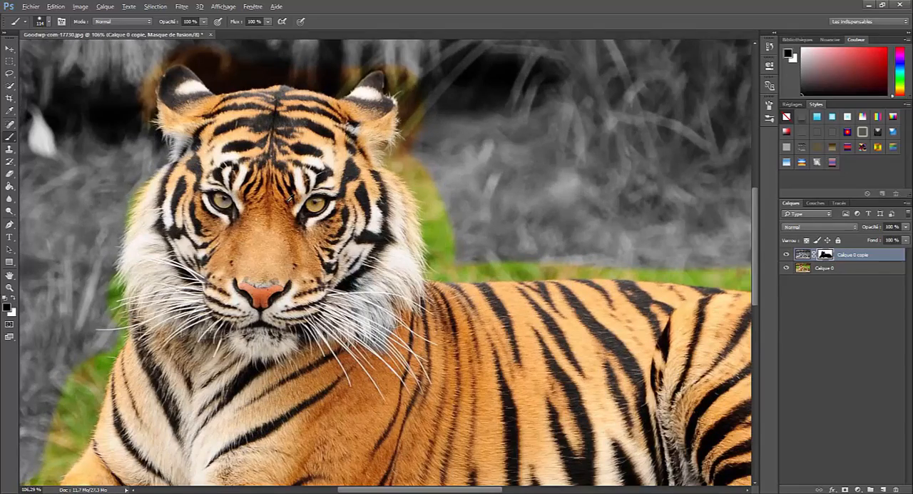
{"action": "scroll", "coordinate": [289, 204], "scroll_direction": "down", "scroll_amount": 5}
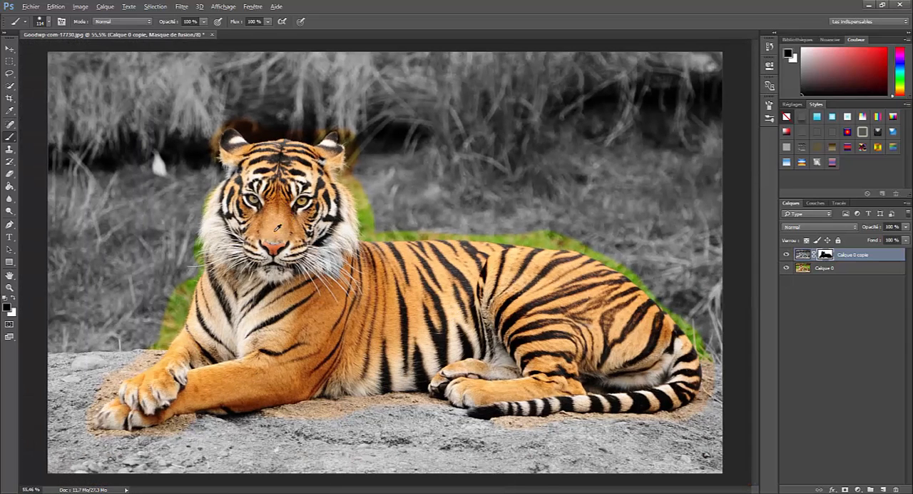
{"action": "key", "text": "alt"}
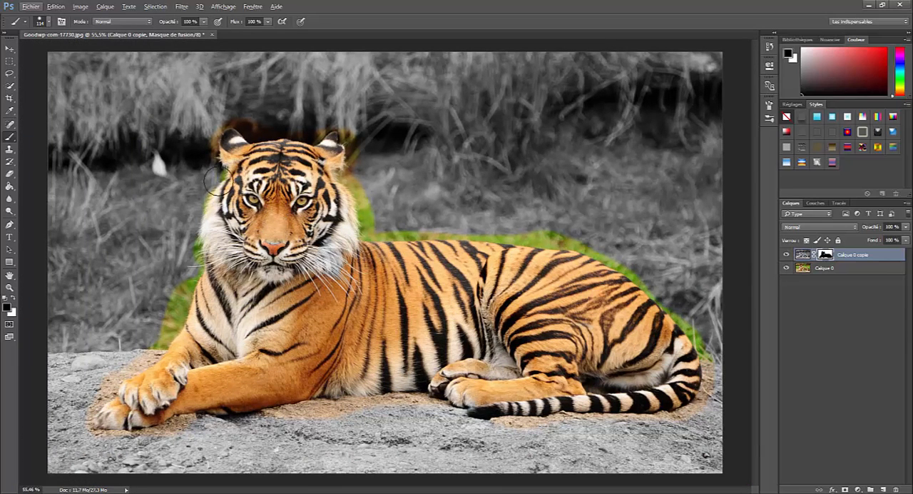
{"action": "left_click_drag", "start_coordinate": [214, 182], "coordinate": [203, 225]}
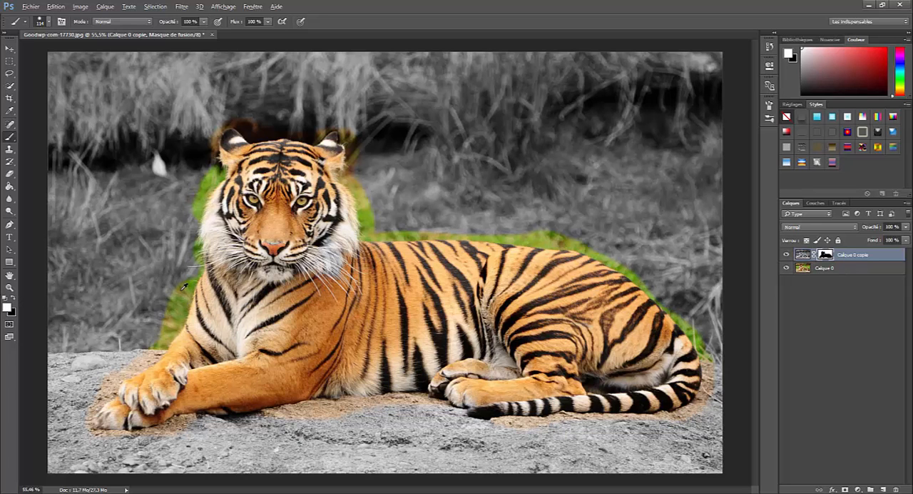
Paint white on the mask with the 114 px brush at 27 % hardness over the grass beside the tiger's chest, foreleg and left cheek.
{"action": "scroll", "coordinate": [184, 286], "scroll_direction": "up", "scroll_amount": 3}
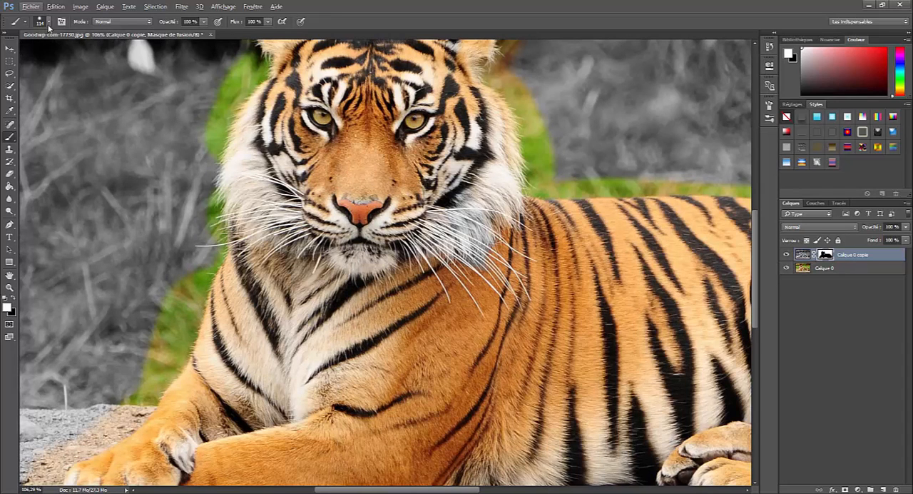
{"action": "left_click", "coordinate": [48, 23]}
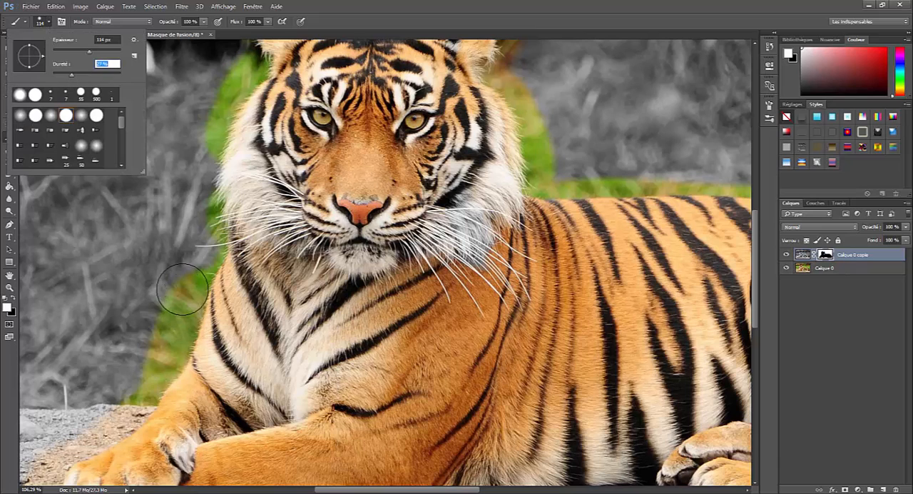
{"action": "mouse_move", "coordinate": [183, 288]}
{"action": "left_mouse_down"}
{"action": "mouse_move", "coordinate": [157, 366]}
{"action": "mouse_move", "coordinate": [197, 256]}
{"action": "mouse_move", "coordinate": [192, 220]}
{"action": "mouse_move", "coordinate": [203, 246]}
{"action": "mouse_move", "coordinate": [183, 284]}
{"action": "mouse_move", "coordinate": [155, 172]}
{"action": "mouse_move", "coordinate": [186, 180]}
{"action": "mouse_move", "coordinate": [200, 251]}
{"action": "mouse_move", "coordinate": [171, 329]}
{"action": "mouse_move", "coordinate": [107, 413]}
{"action": "left_mouse_up"}
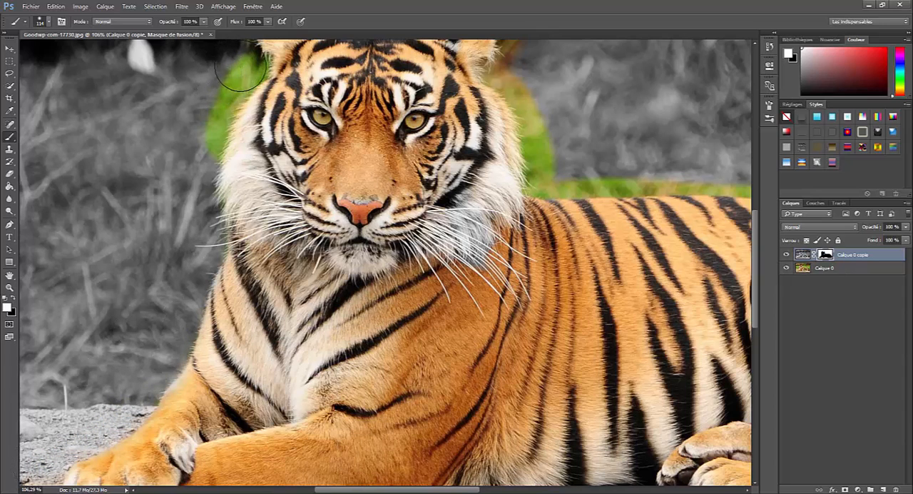
{"action": "mouse_move", "coordinate": [246, 67]}
{"action": "left_mouse_down"}
{"action": "mouse_move", "coordinate": [217, 79]}
{"action": "mouse_move", "coordinate": [197, 112]}
{"action": "mouse_move", "coordinate": [196, 168]}
{"action": "mouse_move", "coordinate": [214, 82]}
{"action": "mouse_move", "coordinate": [247, 67]}
{"action": "left_mouse_up"}
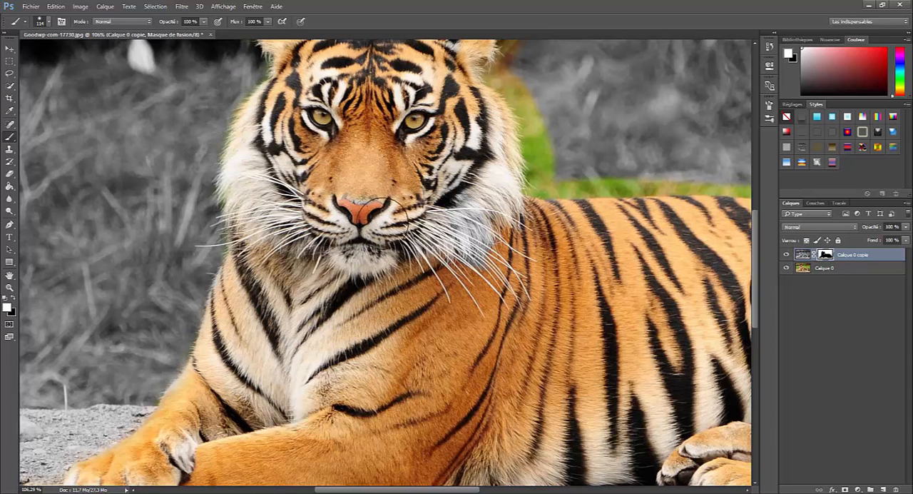
Paint white on the mask over the coloured ground around the tiger's crossed front paws.
{"action": "scroll", "coordinate": [391, 214], "scroll_direction": "down", "scroll_amount": 5}
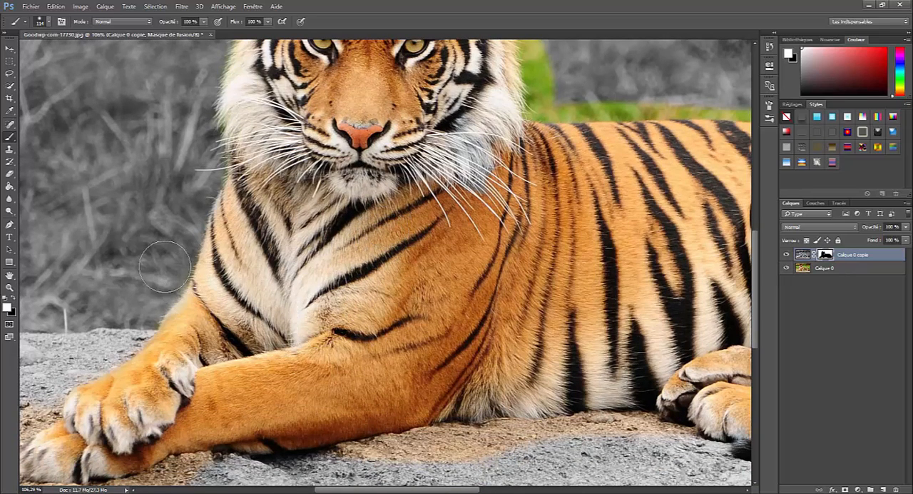
{"action": "scroll", "coordinate": [100, 335], "scroll_direction": "down", "scroll_amount": 2}
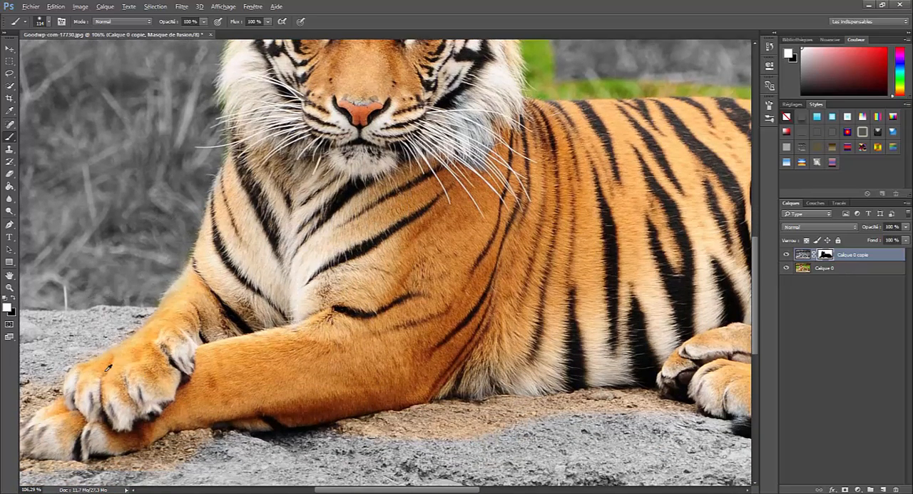
{"action": "left_click_drag", "start_coordinate": [80, 341], "coordinate": [216, 312]}
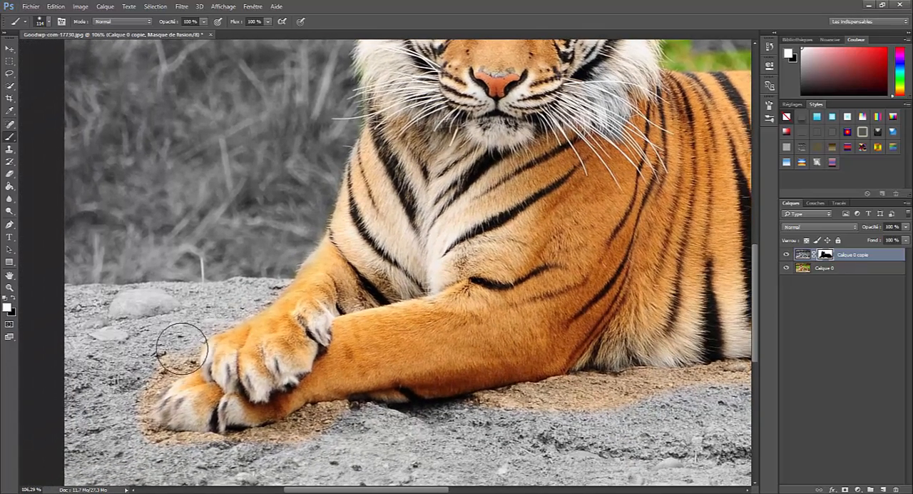
{"action": "mouse_move", "coordinate": [172, 348]}
{"action": "left_mouse_down"}
{"action": "mouse_move", "coordinate": [138, 382]}
{"action": "mouse_move", "coordinate": [125, 425]}
{"action": "mouse_move", "coordinate": [161, 457]}
{"action": "mouse_move", "coordinate": [259, 458]}
{"action": "mouse_move", "coordinate": [344, 429]}
{"action": "mouse_move", "coordinate": [273, 449]}
{"action": "mouse_move", "coordinate": [157, 443]}
{"action": "left_mouse_up"}
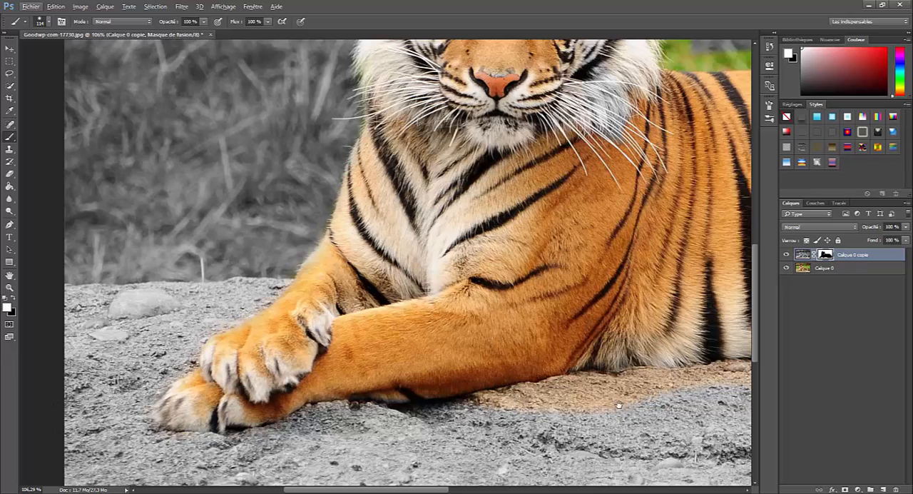
Paint white on the mask over the coloured ground beneath the tiger's belly, hind paws and tail tip.
{"action": "mouse_move", "coordinate": [618, 405]}
{"action": "left_mouse_down"}
{"action": "mouse_move", "coordinate": [566, 404]}
{"action": "mouse_move", "coordinate": [397, 364]}
{"action": "mouse_move", "coordinate": [326, 359]}
{"action": "mouse_move", "coordinate": [153, 375]}
{"action": "mouse_move", "coordinate": [467, 346]}
{"action": "mouse_move", "coordinate": [407, 341]}
{"action": "mouse_move", "coordinate": [242, 359]}
{"action": "left_mouse_up"}
{"action": "mouse_move", "coordinate": [715, 396]}
{"action": "left_mouse_down"}
{"action": "mouse_move", "coordinate": [734, 380]}
{"action": "mouse_move", "coordinate": [649, 402]}
{"action": "mouse_move", "coordinate": [605, 391]}
{"action": "mouse_move", "coordinate": [676, 393]}
{"action": "left_mouse_up"}
{"action": "left_click", "coordinate": [584, 369], "text": "alt"}
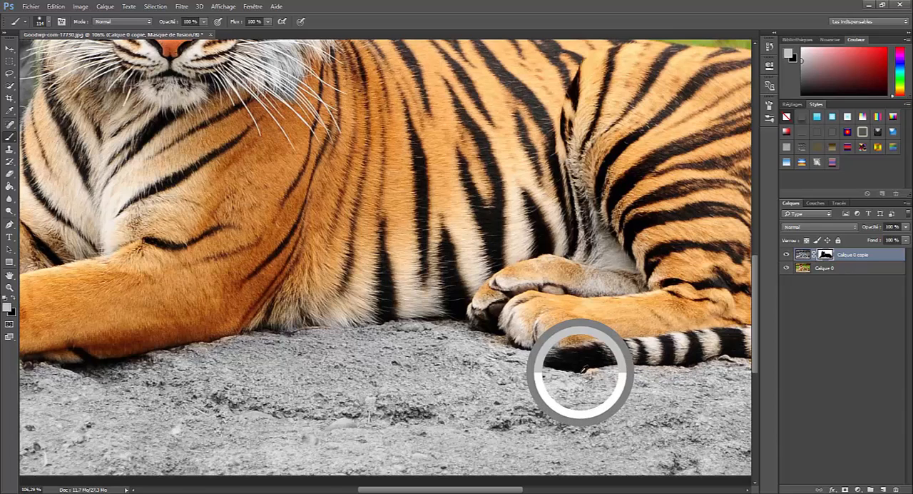
{"action": "left_click_drag", "start_coordinate": [580, 371], "coordinate": [642, 392]}
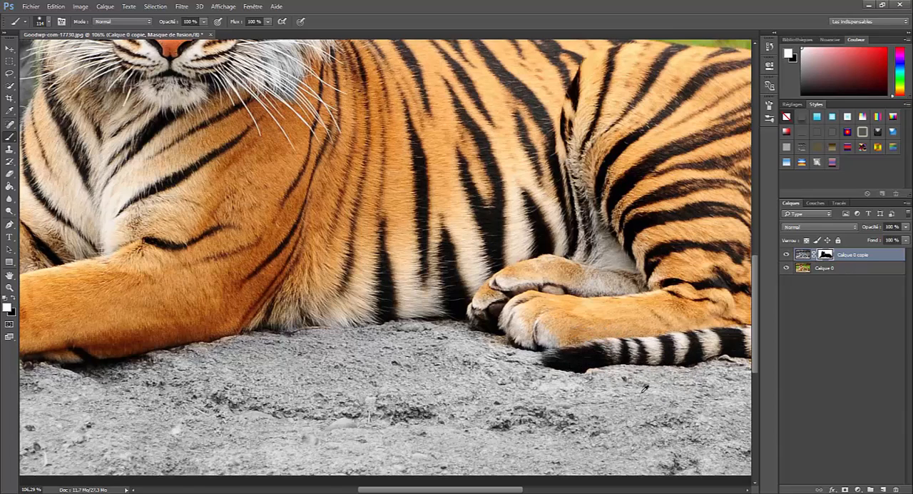
Paint white on the mask over the coloured ground and grass along the tail and behind the rump.
{"action": "key", "text": "alt"}
{"action": "left_click_drag", "start_coordinate": [645, 396], "coordinate": [214, 349]}
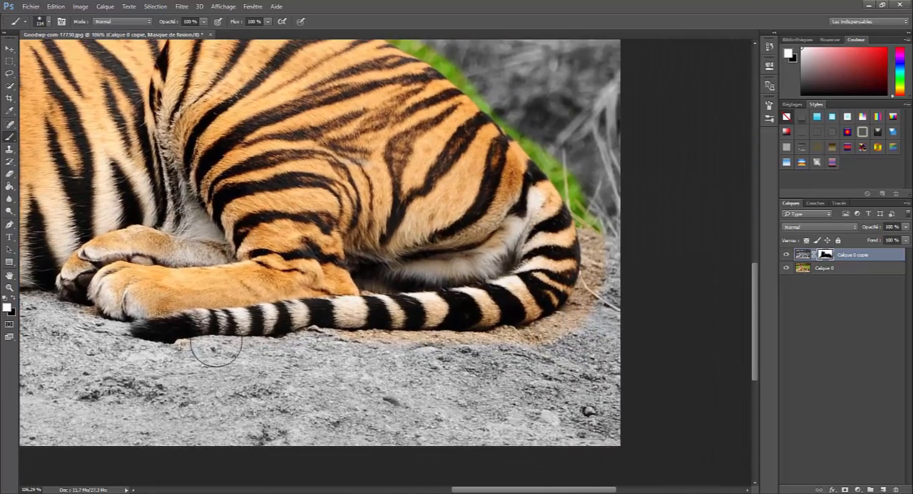
{"action": "mouse_move", "coordinate": [308, 365]}
{"action": "left_mouse_down"}
{"action": "mouse_move", "coordinate": [318, 350]}
{"action": "mouse_move", "coordinate": [457, 357]}
{"action": "mouse_move", "coordinate": [552, 344]}
{"action": "mouse_move", "coordinate": [581, 317]}
{"action": "mouse_move", "coordinate": [599, 243]}
{"action": "mouse_move", "coordinate": [591, 204]}
{"action": "mouse_move", "coordinate": [536, 123]}
{"action": "mouse_move", "coordinate": [595, 190]}
{"action": "mouse_move", "coordinate": [601, 345]}
{"action": "mouse_move", "coordinate": [588, 305]}
{"action": "mouse_move", "coordinate": [524, 351]}
{"action": "mouse_move", "coordinate": [397, 361]}
{"action": "mouse_move", "coordinate": [367, 354]}
{"action": "mouse_move", "coordinate": [499, 351]}
{"action": "left_mouse_up"}
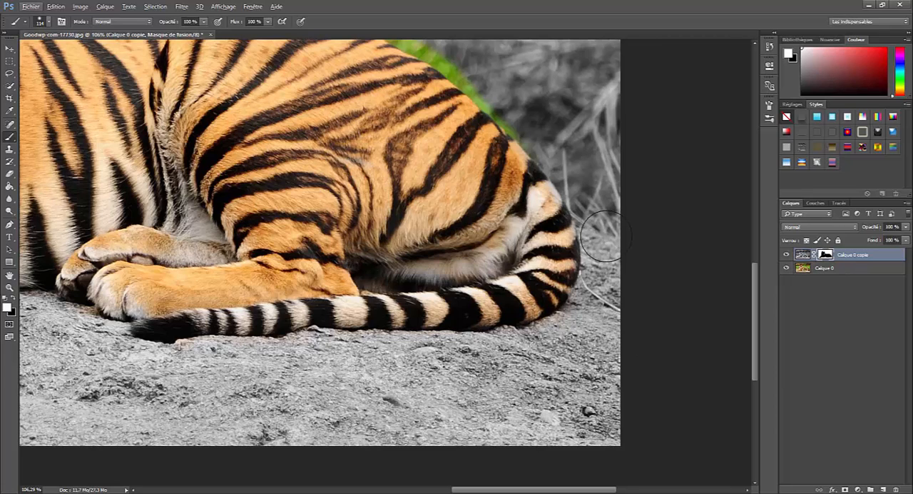
Paint white on the mask over the coloured fringe along the tiger's back, beside its head and around its ears.
{"action": "left_click_drag", "start_coordinate": [607, 244], "coordinate": [701, 424]}
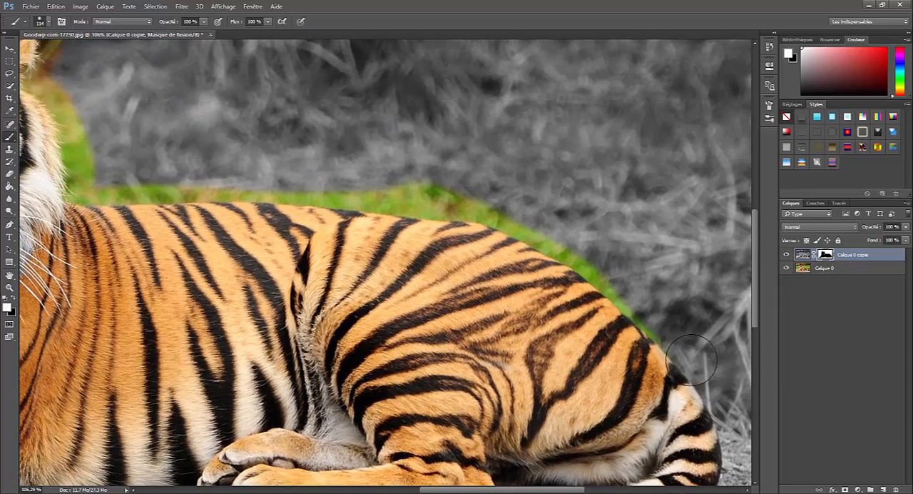
{"action": "mouse_move", "coordinate": [693, 348]}
{"action": "left_mouse_down"}
{"action": "mouse_move", "coordinate": [612, 267]}
{"action": "mouse_move", "coordinate": [583, 247]}
{"action": "mouse_move", "coordinate": [667, 319]}
{"action": "mouse_move", "coordinate": [594, 271]}
{"action": "mouse_move", "coordinate": [559, 242]}
{"action": "mouse_move", "coordinate": [566, 237]}
{"action": "mouse_move", "coordinate": [456, 186]}
{"action": "mouse_move", "coordinate": [344, 180]}
{"action": "mouse_move", "coordinate": [510, 211]}
{"action": "mouse_move", "coordinate": [625, 270]}
{"action": "mouse_move", "coordinate": [442, 202]}
{"action": "mouse_move", "coordinate": [448, 195]}
{"action": "mouse_move", "coordinate": [203, 176]}
{"action": "mouse_move", "coordinate": [98, 181]}
{"action": "mouse_move", "coordinate": [67, 82]}
{"action": "left_mouse_up"}
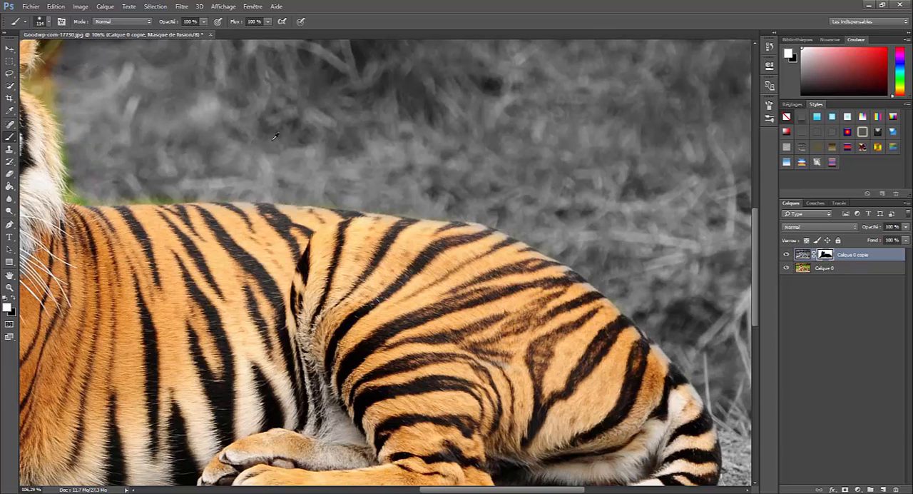
{"action": "left_click_drag", "start_coordinate": [331, 157], "coordinate": [604, 259]}
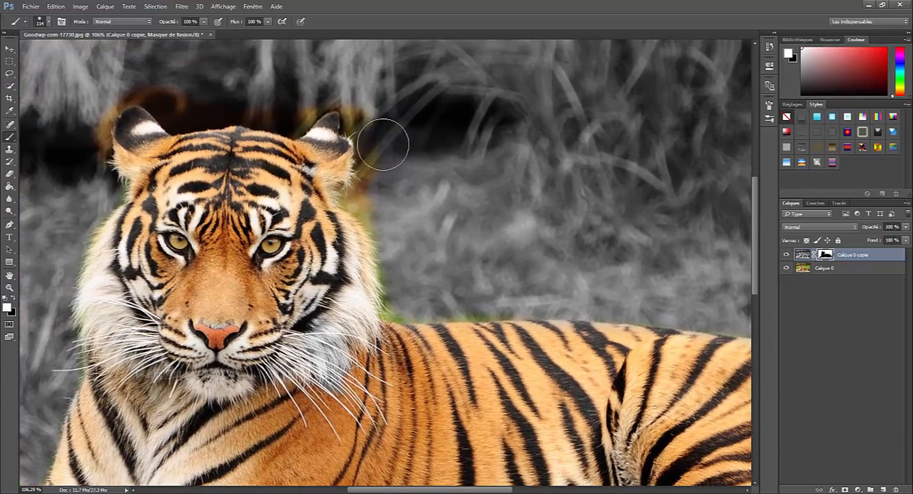
{"action": "mouse_move", "coordinate": [383, 145]}
{"action": "left_mouse_down"}
{"action": "mouse_move", "coordinate": [361, 193]}
{"action": "mouse_move", "coordinate": [389, 219]}
{"action": "mouse_move", "coordinate": [415, 292]}
{"action": "mouse_move", "coordinate": [405, 301]}
{"action": "mouse_move", "coordinate": [508, 296]}
{"action": "left_mouse_up"}
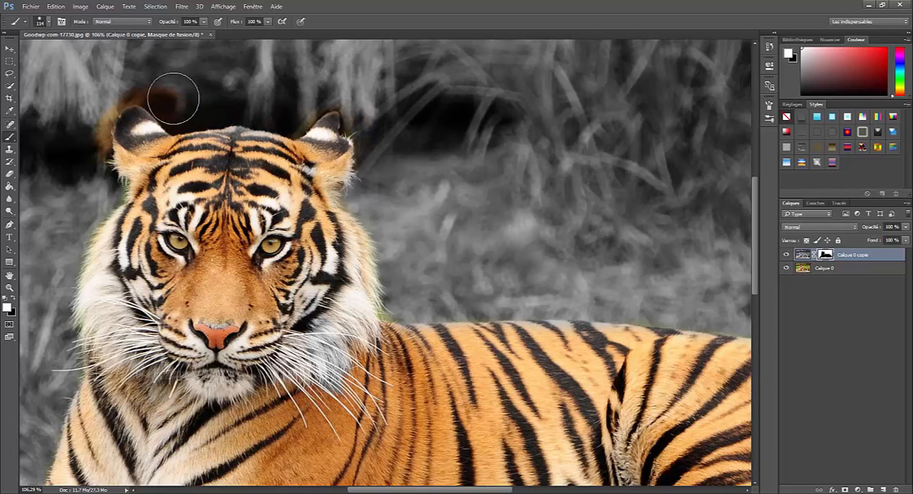
{"action": "mouse_move", "coordinate": [159, 94]}
{"action": "left_mouse_down"}
{"action": "mouse_move", "coordinate": [142, 87]}
{"action": "mouse_move", "coordinate": [112, 99]}
{"action": "mouse_move", "coordinate": [92, 135]}
{"action": "mouse_move", "coordinate": [91, 167]}
{"action": "mouse_move", "coordinate": [104, 187]}
{"action": "mouse_move", "coordinate": [61, 246]}
{"action": "mouse_move", "coordinate": [50, 303]}
{"action": "mouse_move", "coordinate": [62, 353]}
{"action": "left_mouse_up"}
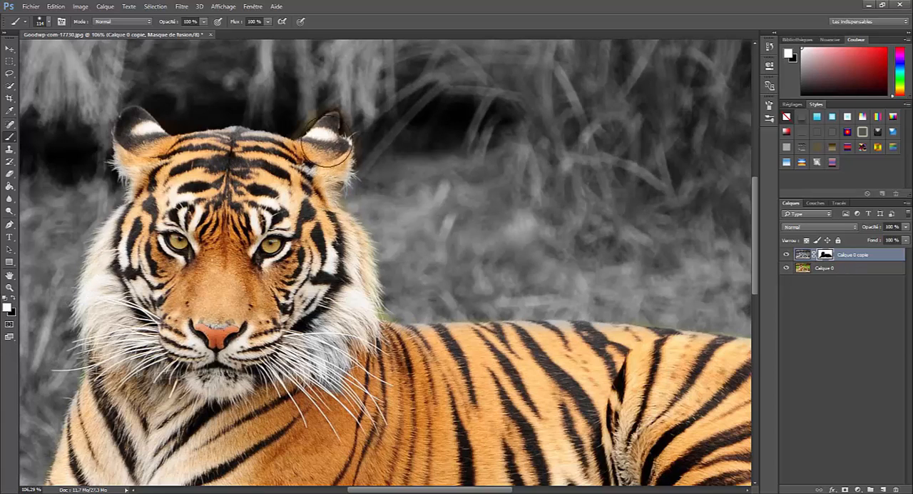
Reduce the brush to 43 px and refine the mask along the tiger's upper back, painting black on the fur and white on the grass.
{"action": "left_click", "coordinate": [47, 22]}
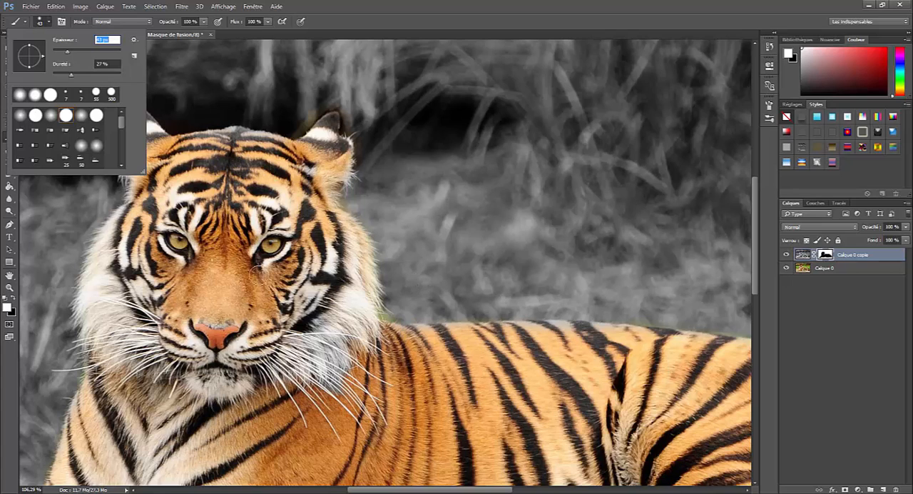
{"action": "key", "text": "Return"}
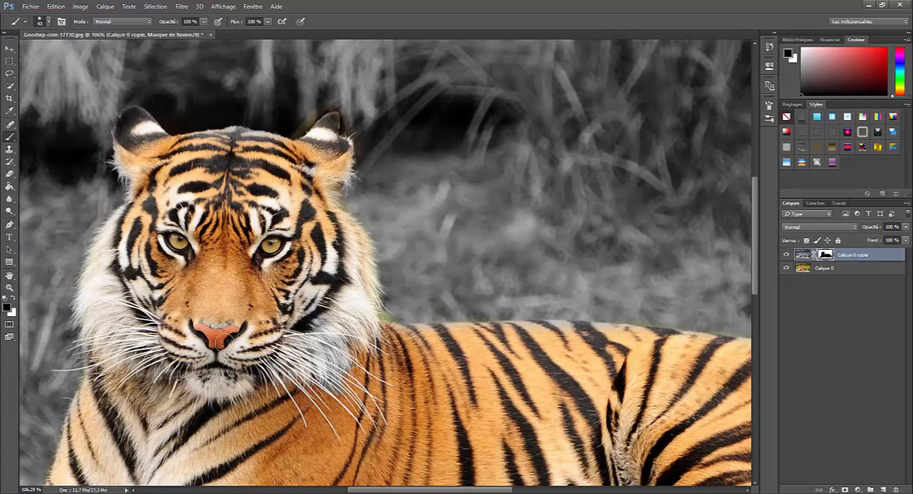
{"action": "mouse_move", "coordinate": [461, 336]}
{"action": "left_mouse_down"}
{"action": "mouse_move", "coordinate": [489, 329]}
{"action": "mouse_move", "coordinate": [630, 334]}
{"action": "left_mouse_up"}
{"action": "left_click", "coordinate": [13, 299]}
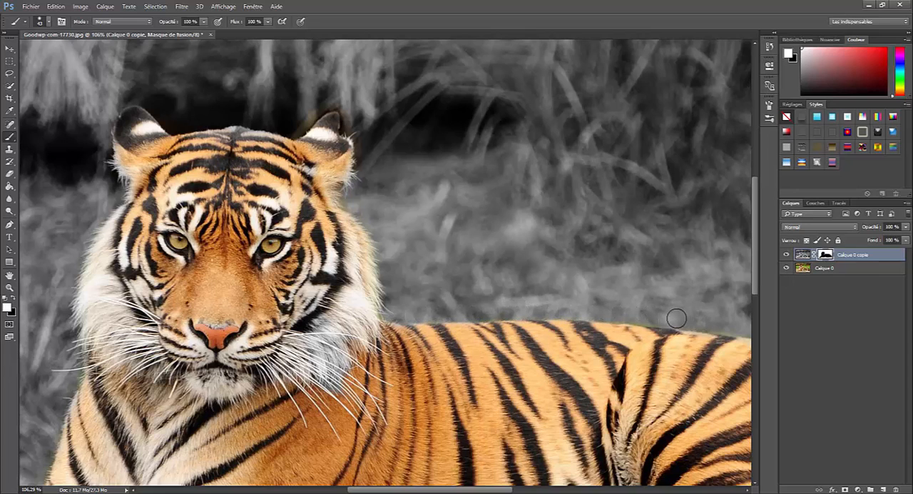
{"action": "scroll", "coordinate": [594, 323], "scroll_direction": "down", "scroll_amount": 3}
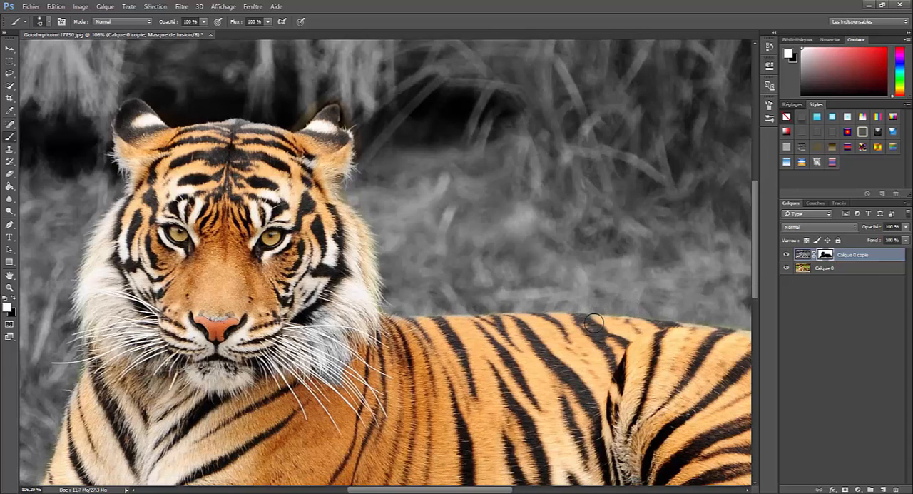
{"action": "key", "text": "ctrl+0"}
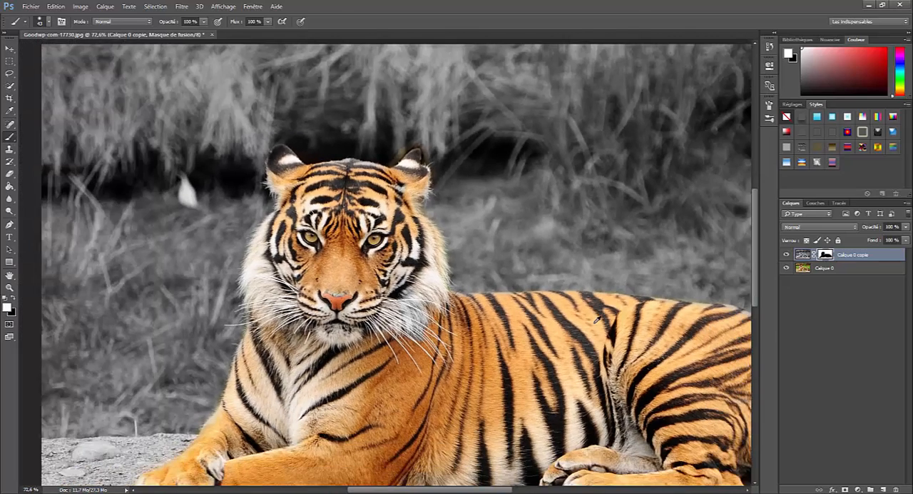